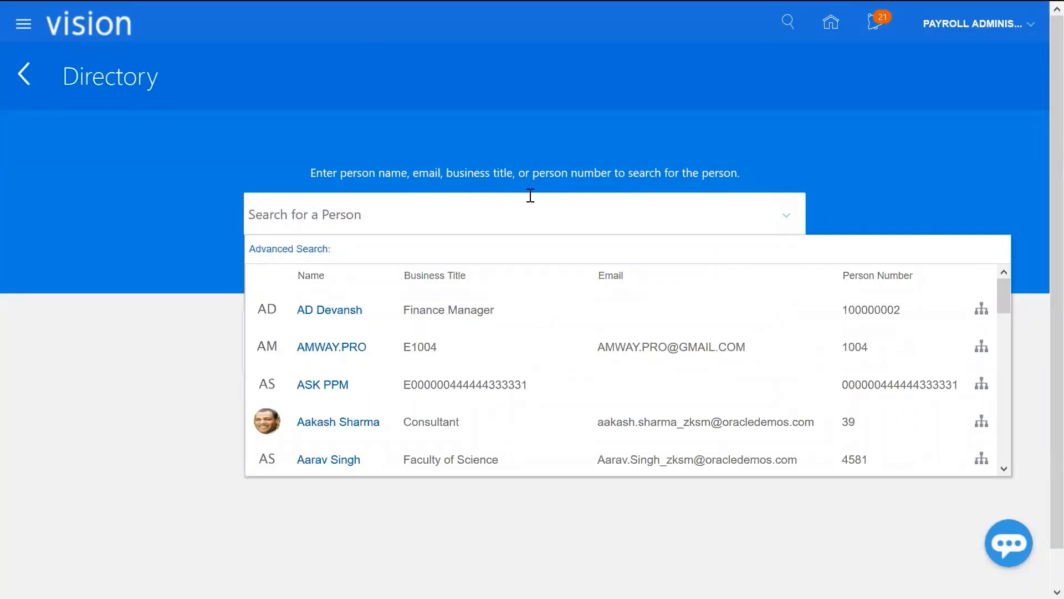
Step: Search the directory for the new hires by their shared first name
type("Naman")
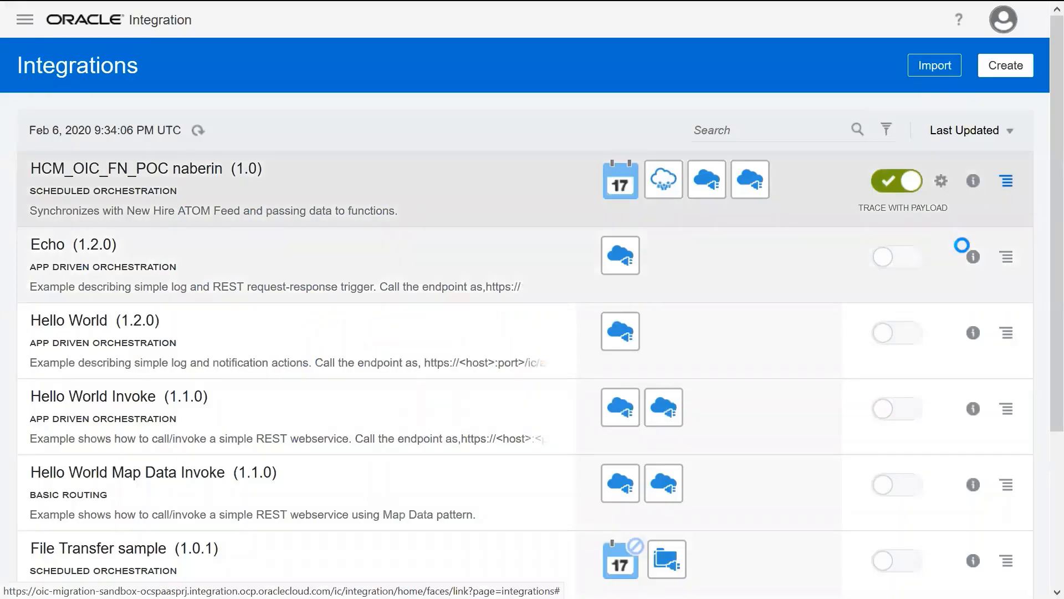
Step: Switch to Oracle Integration and submit an immediate run of the HCM_OIC_FN_POC integration without a new ATOMLastRunDateTime value
left_click(1007, 180)
left_click(950, 347)
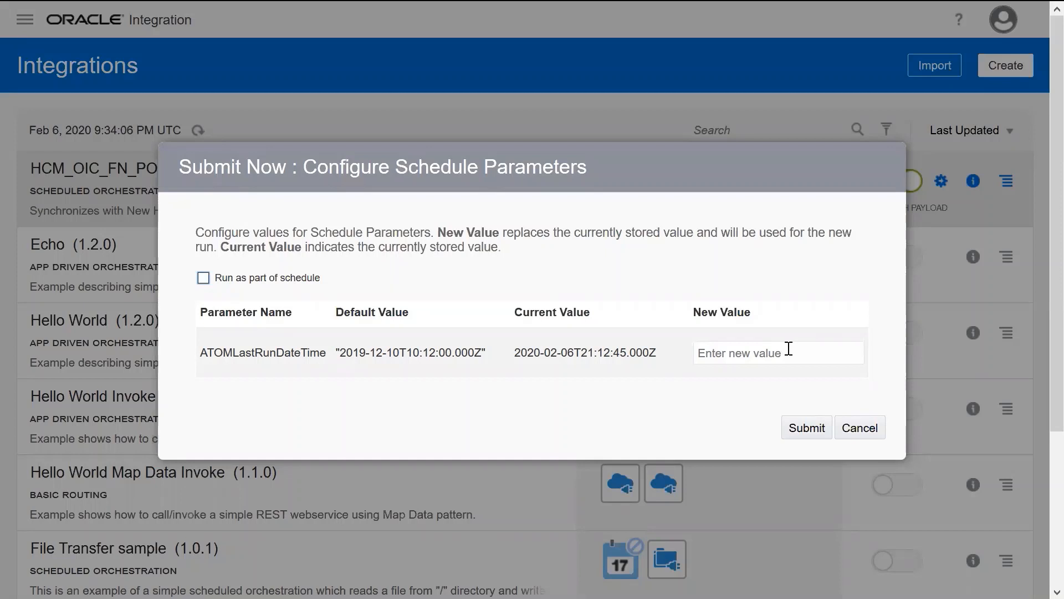
left_click(807, 429)
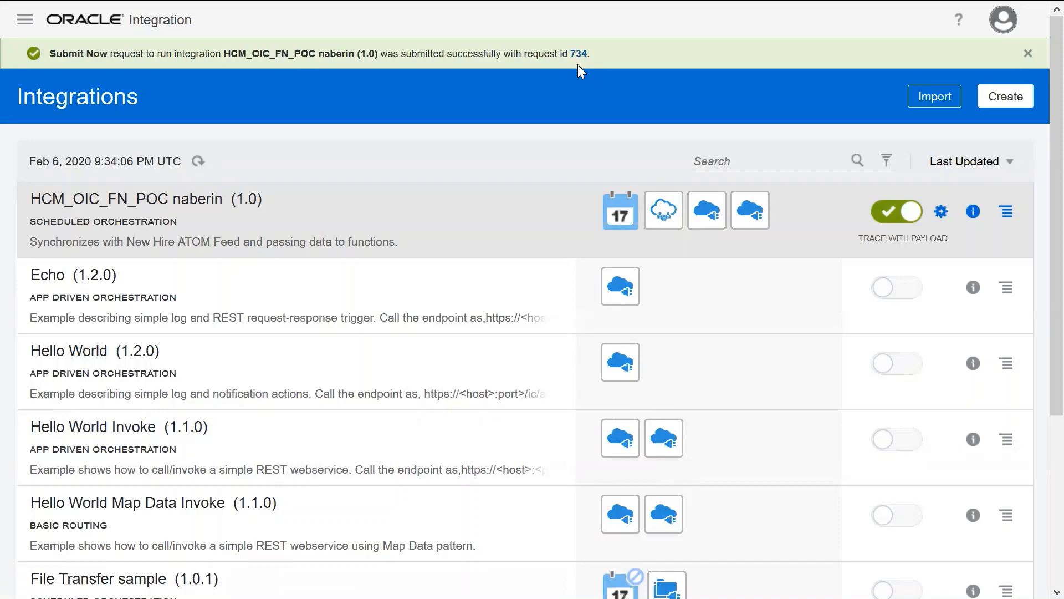
Step: Track the submitted request's run and examine the flow of its newest instance, including the ForEachEntry loop
left_click(578, 54)
left_click(195, 132)
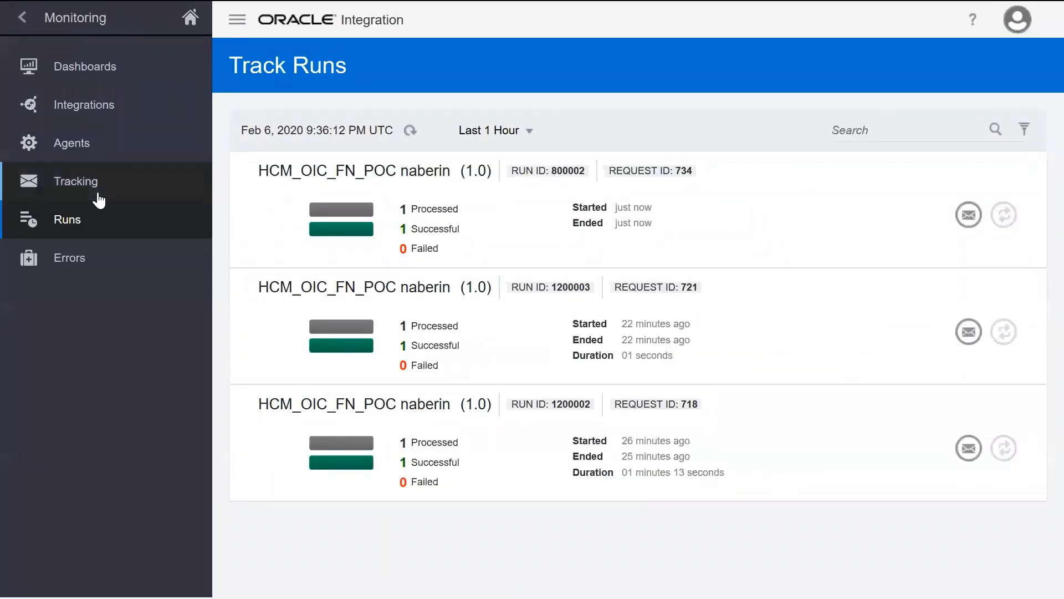
left_click(99, 195)
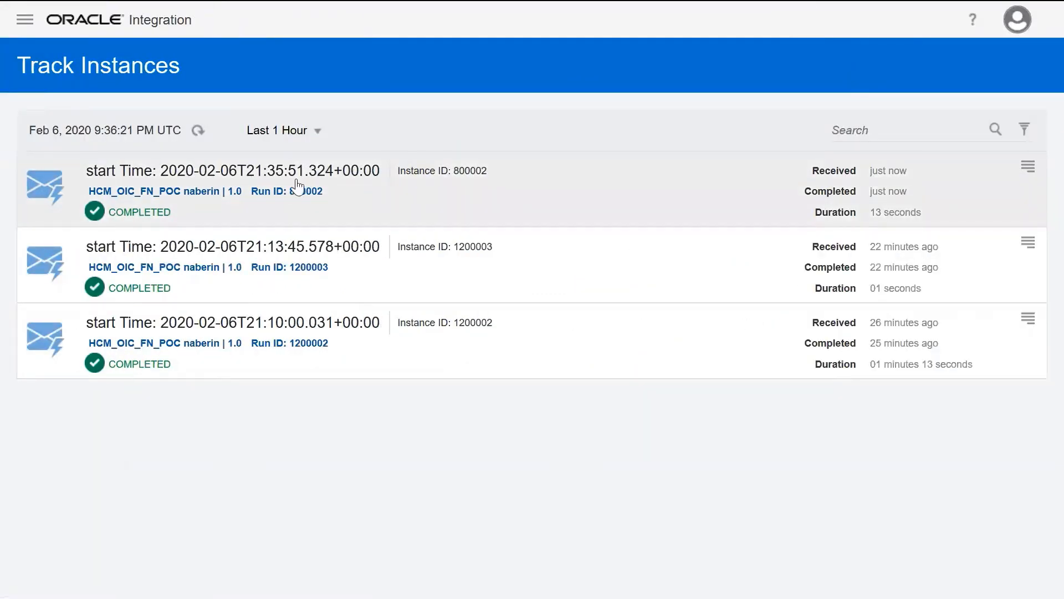
left_click(158, 180)
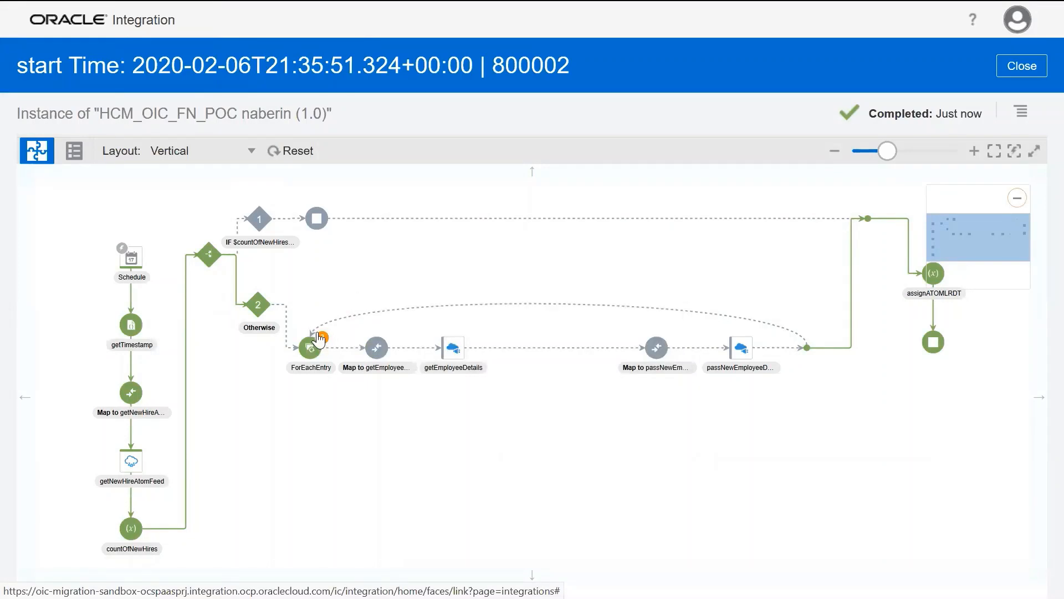
mouse_move(319, 340)
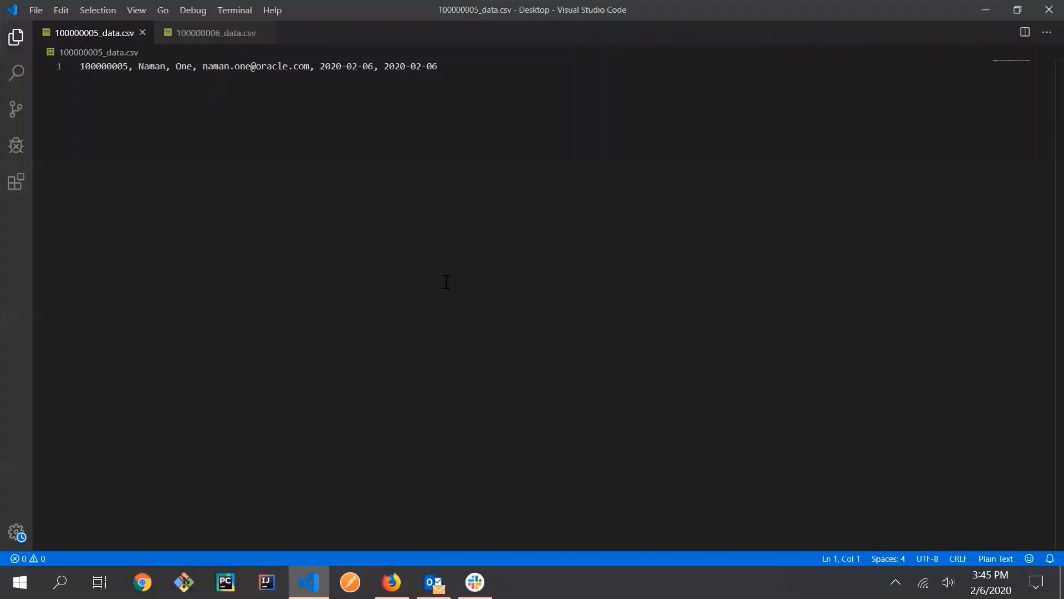
Step: Switch to Visual Studio Code and view the second employee's generated CSV data file
left_click(201, 34)
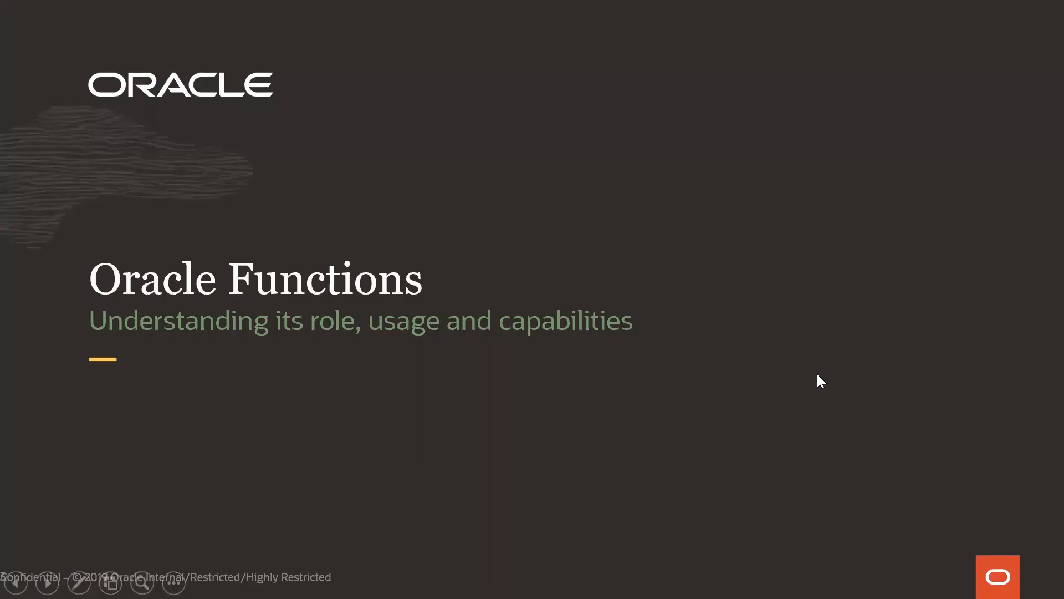
left_click(475, 153)
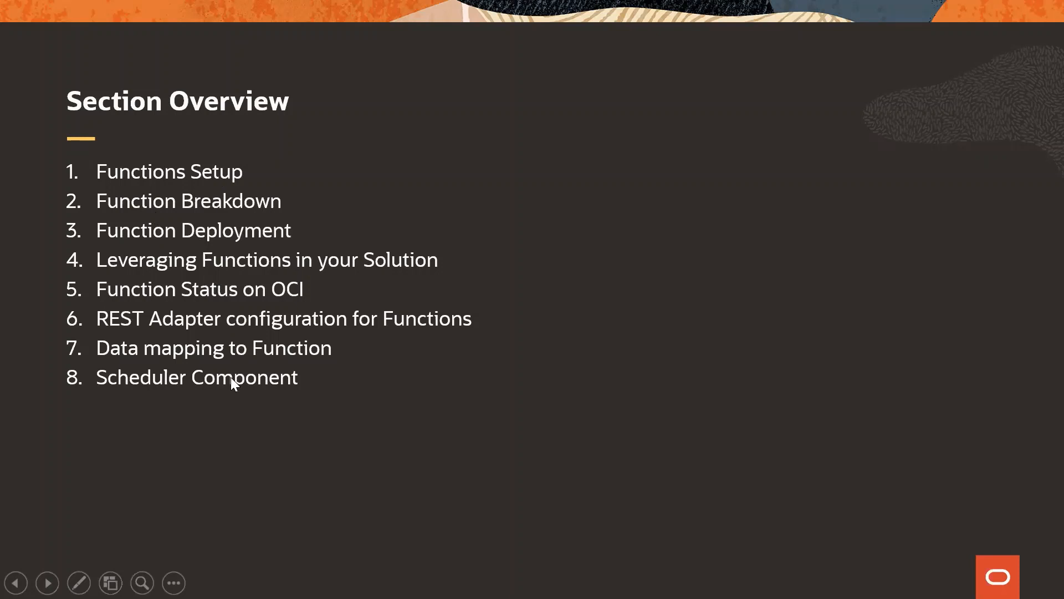
left_click(787, 145)
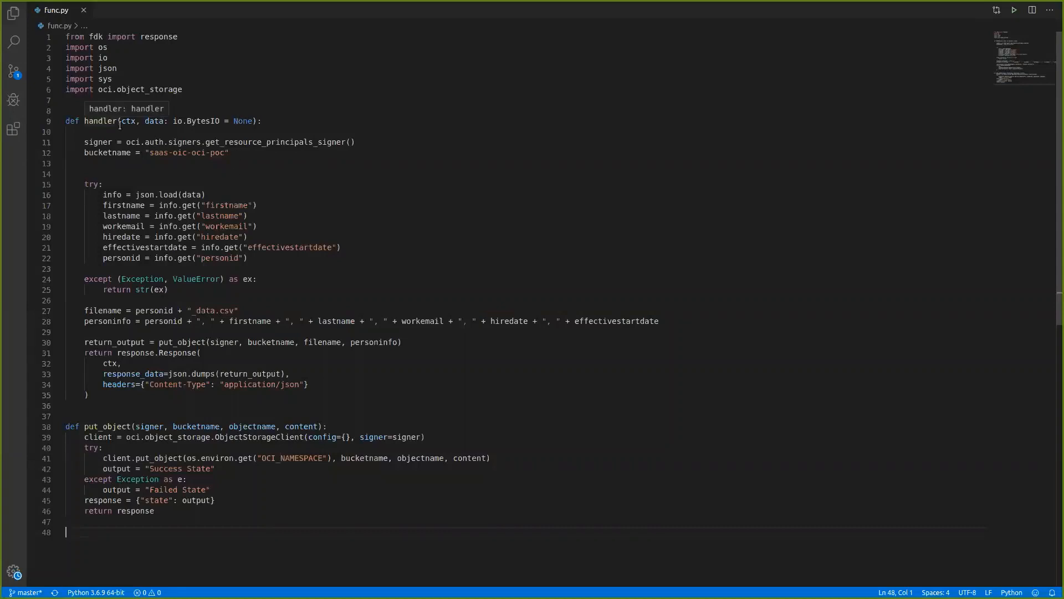
Step: Review the handler and put_object functions in func.py, highlighting the OCI_NAMESPACE environment lookup
scroll(120, 126, "down", 1)
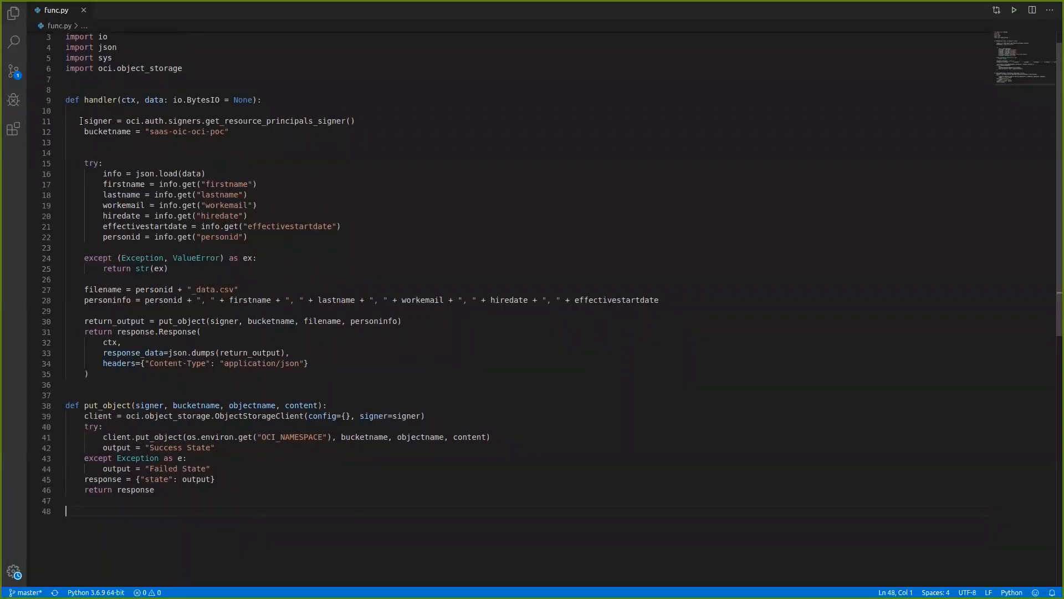
scroll(81, 121, "down", 1)
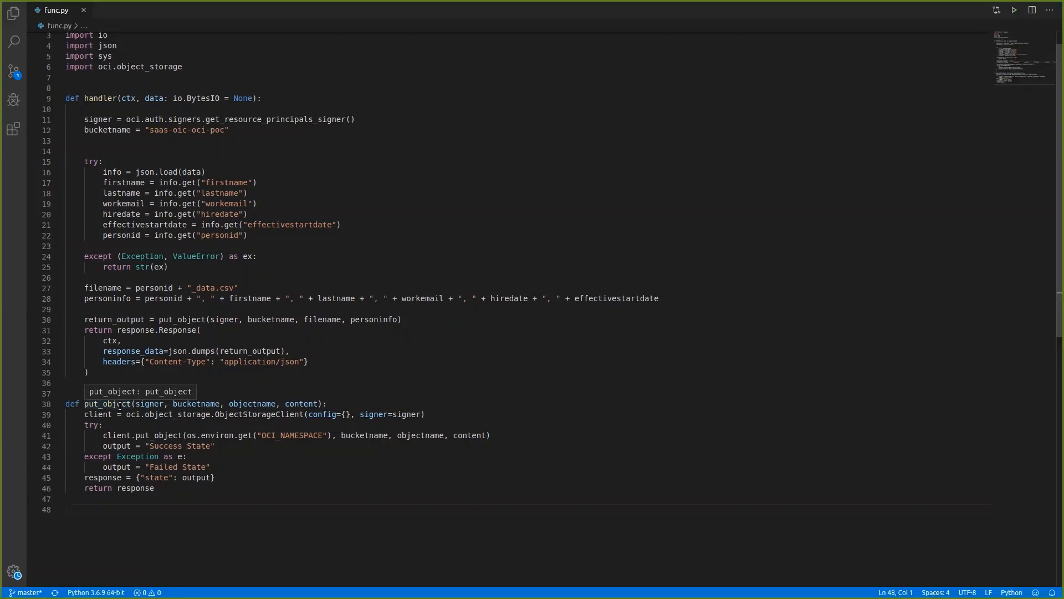
left_click_drag(331, 435, 248, 435)
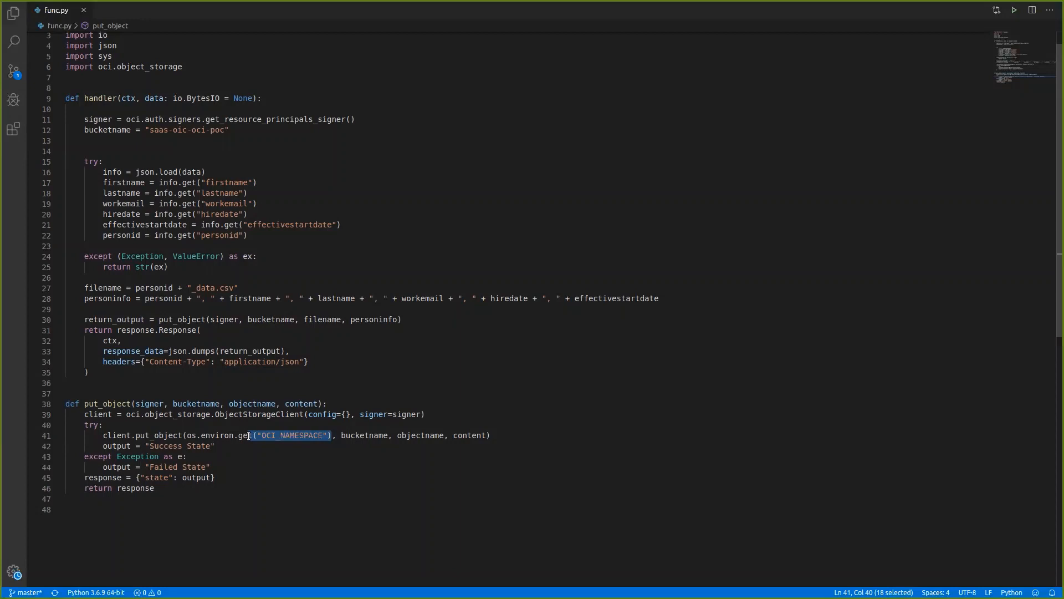
left_click(149, 497)
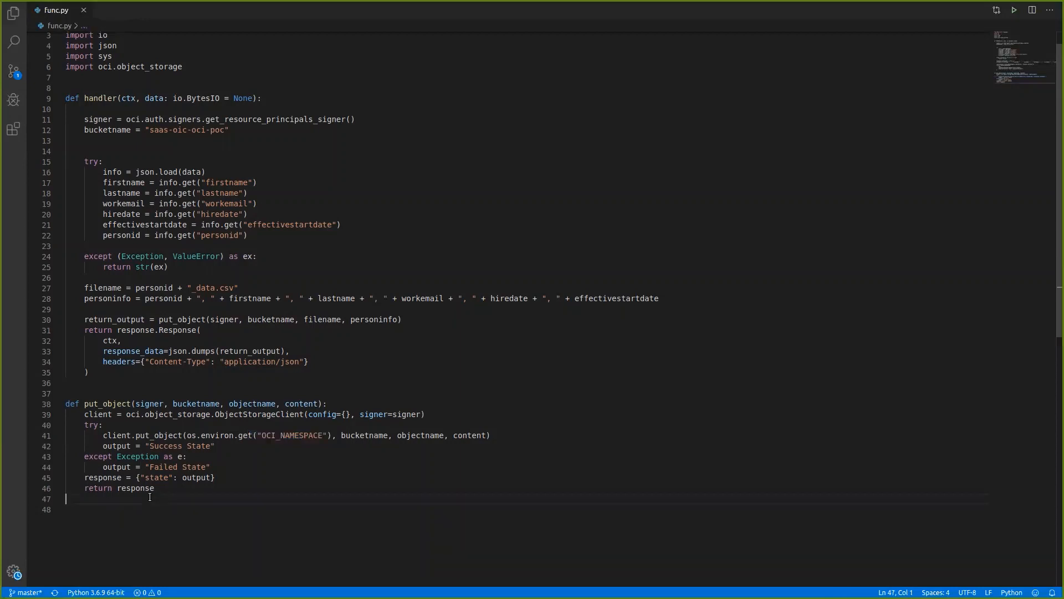
scroll(163, 374, "up", 1)
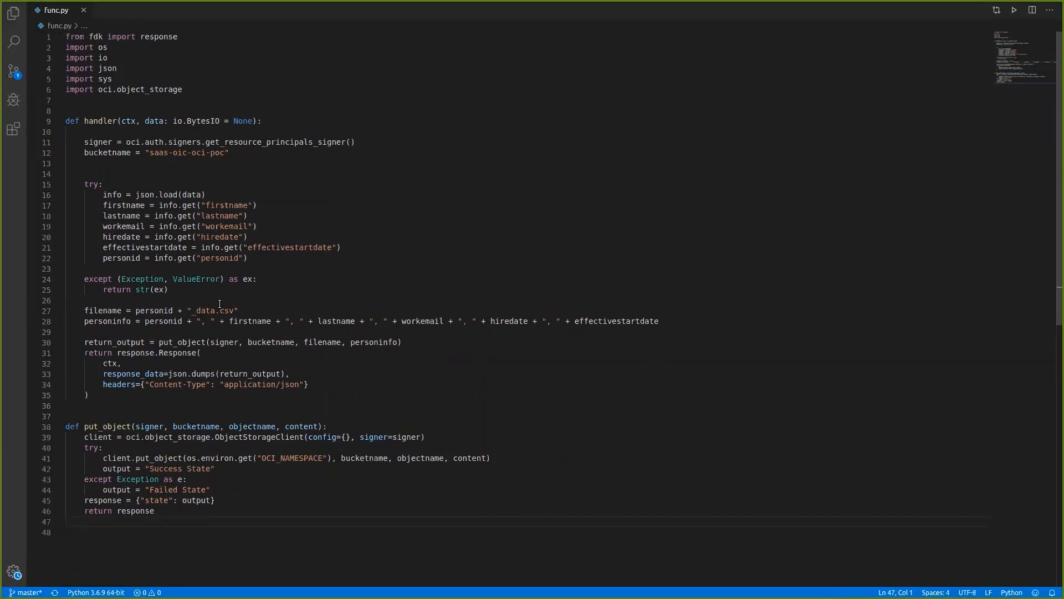
Step: In the terminal, set OCI_NAMESPACE to ocspaasprj for processemployee in integration-function, and deploy with fn deploy --app integration-function
key("ctrl+grave")
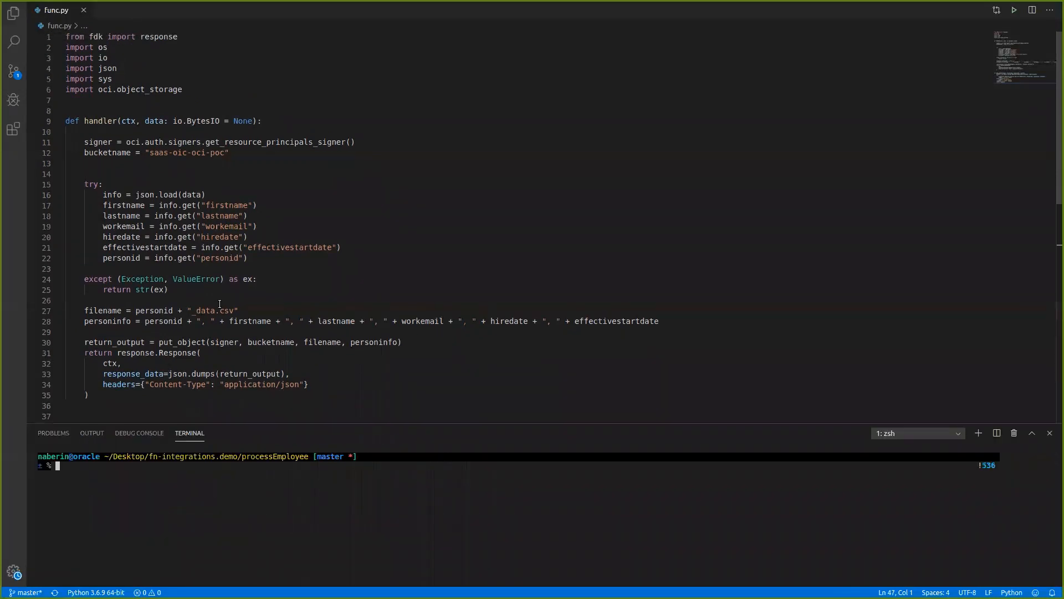
type("fn config fn integration-function process")
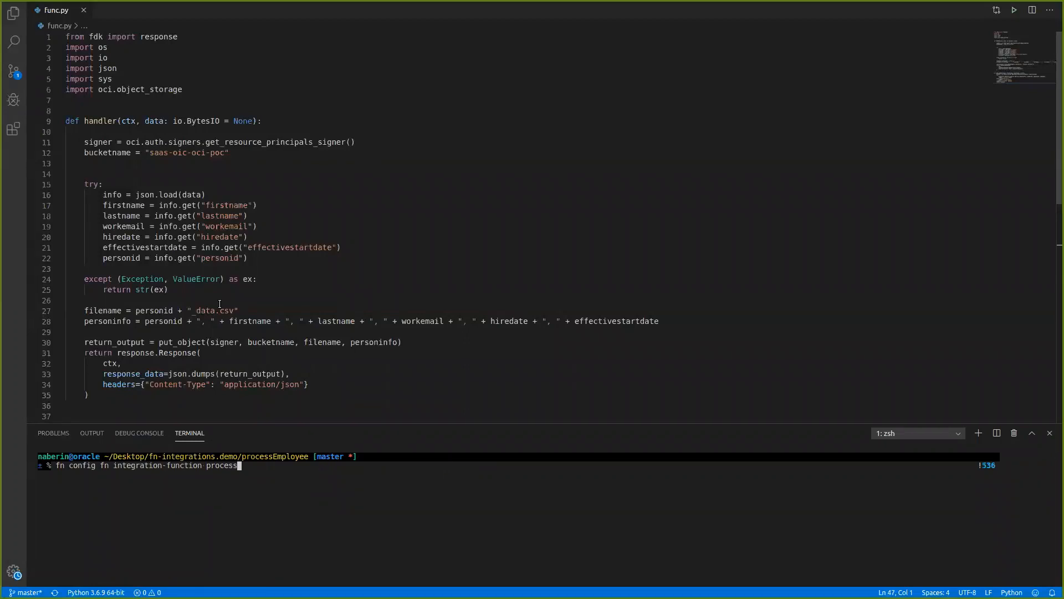
type("employee OCI_NAMESPACE ocspaasprj")
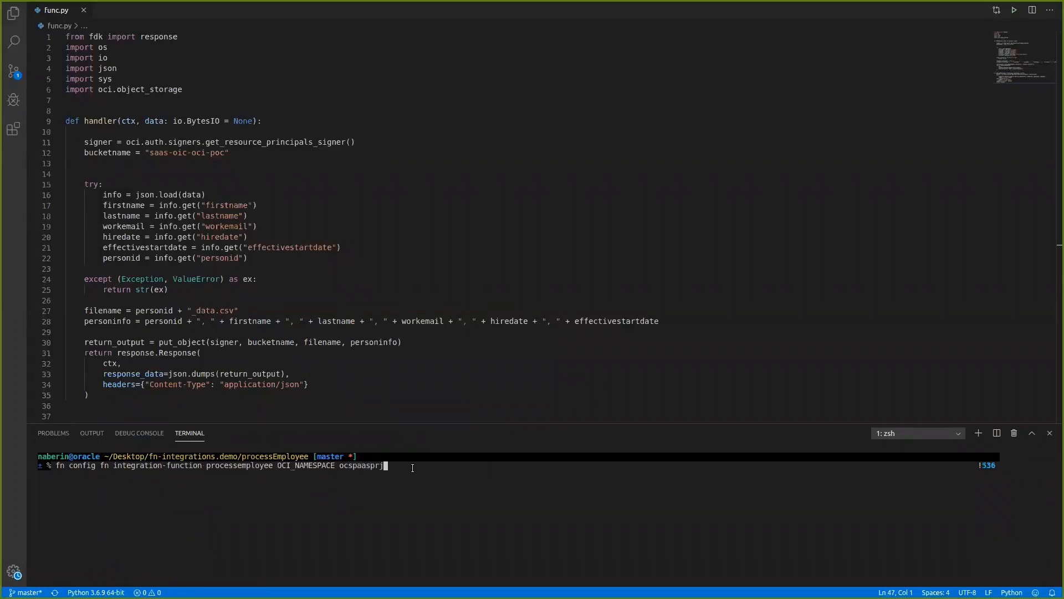
key("Return")
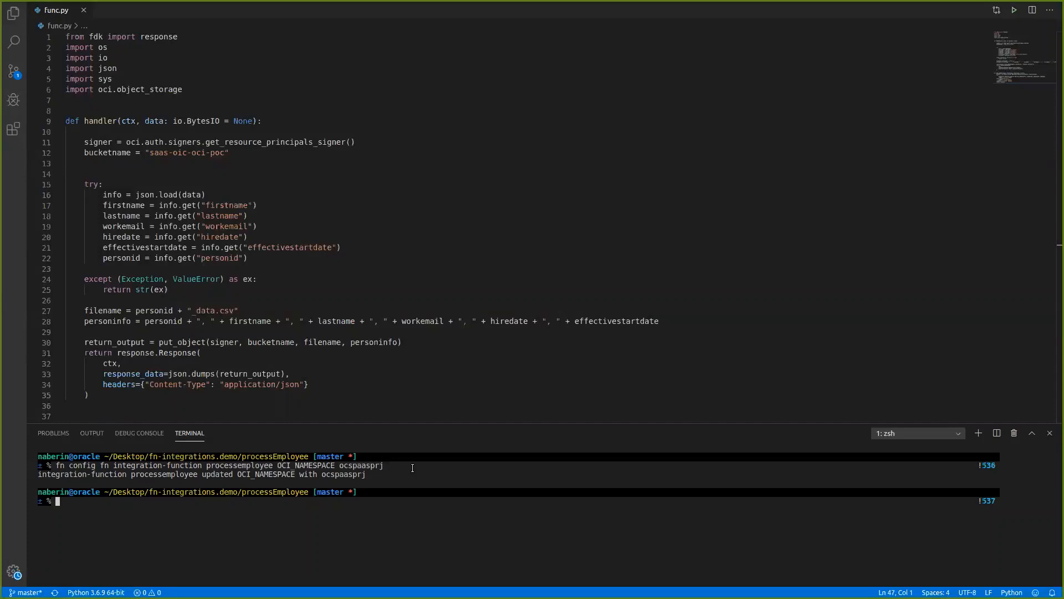
type("fn deploy --app integration-function")
key("Return")
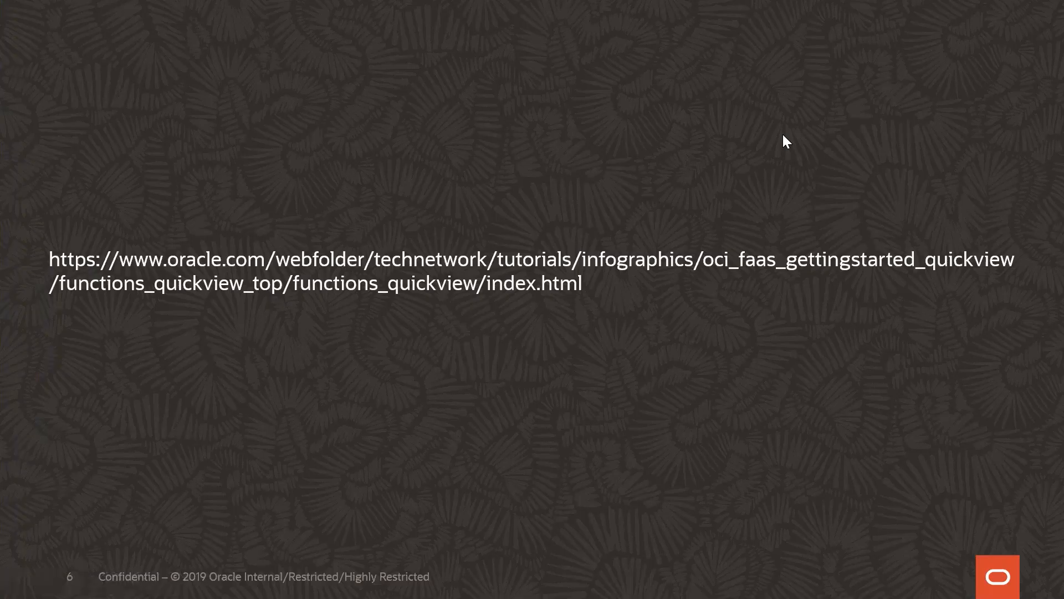
left_click(783, 135)
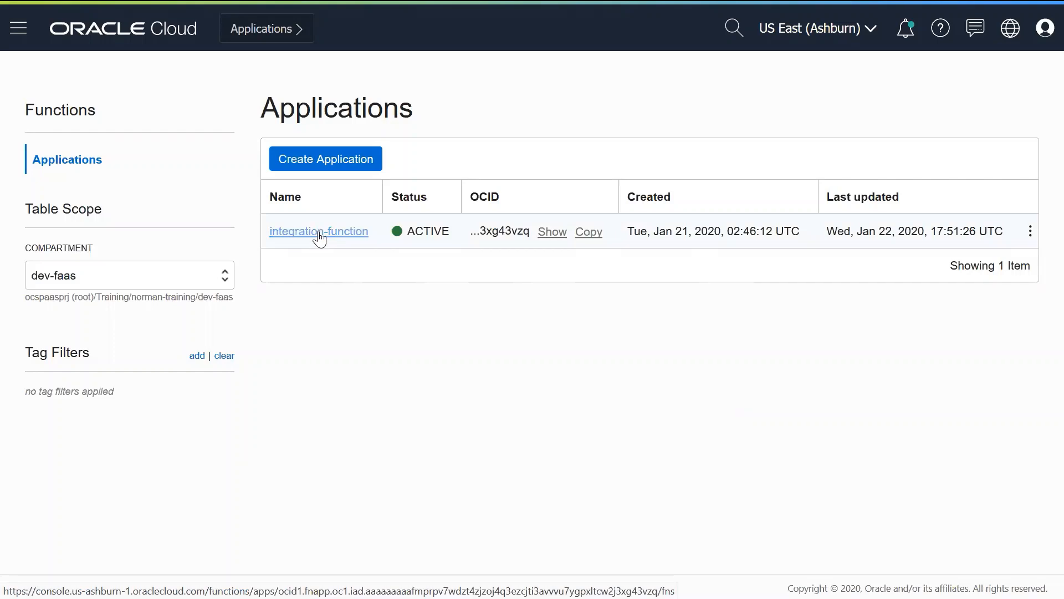
Step: In the Oracle Cloud console, open the processemployee function of the integration-function application and view its configuration
left_click(318, 234)
scroll(288, 499, "down", 1)
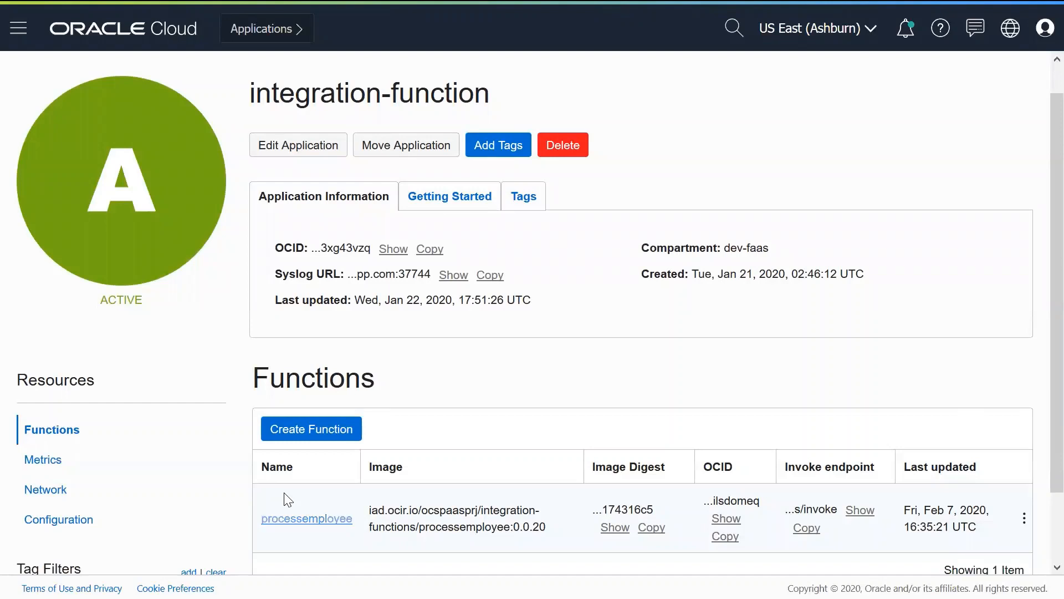
left_click(300, 518)
left_click(60, 525)
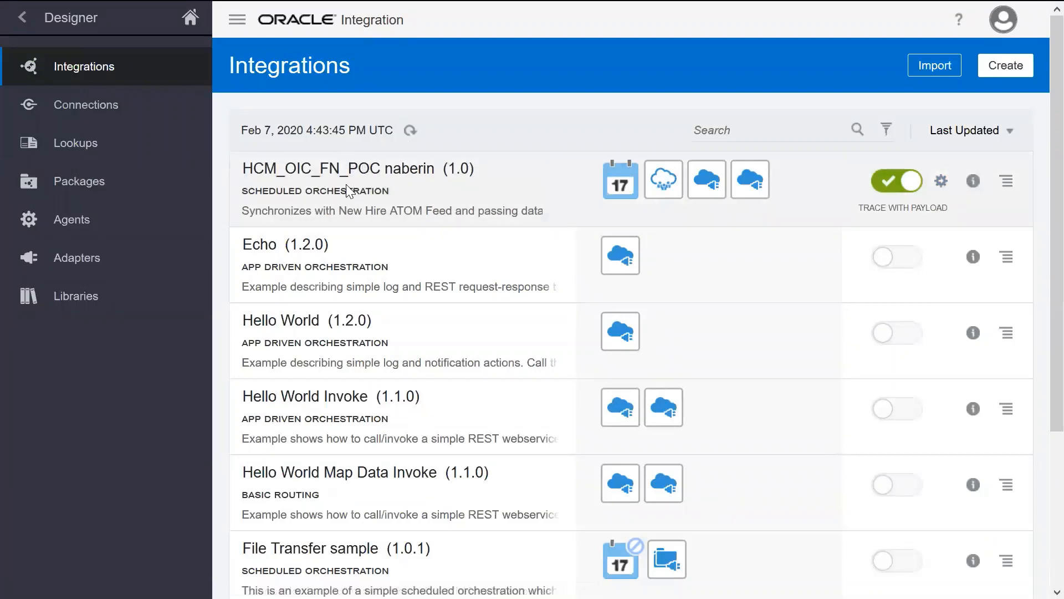
Step: Switch to Oracle Integration, open the HCM_OIC_FN_POC integration and view the passNewEmployeeDataToFunction endpoint's basic information
left_click(293, 169)
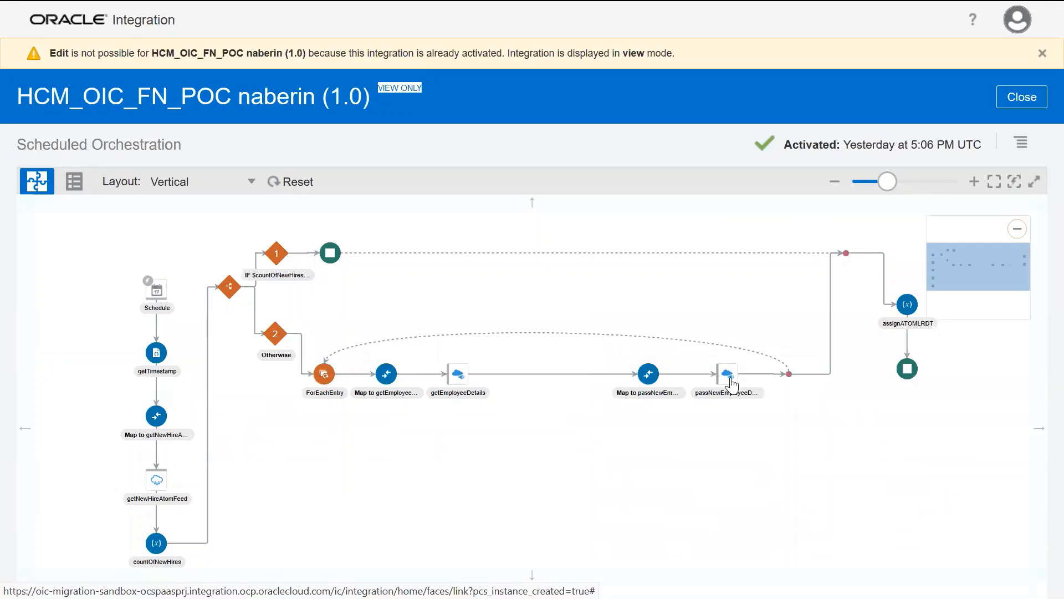
left_click(734, 342)
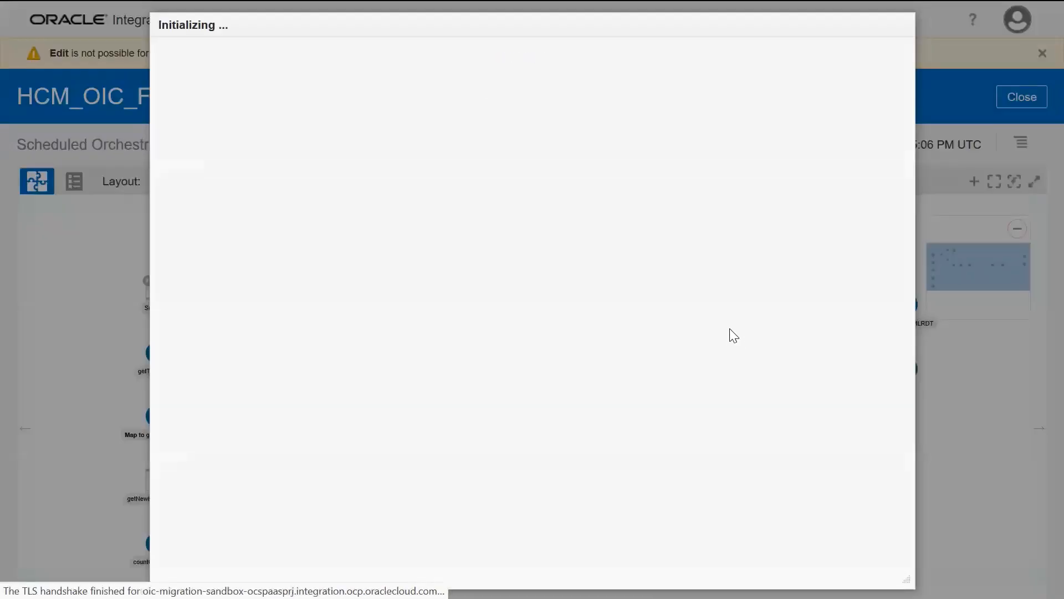
left_click(244, 176)
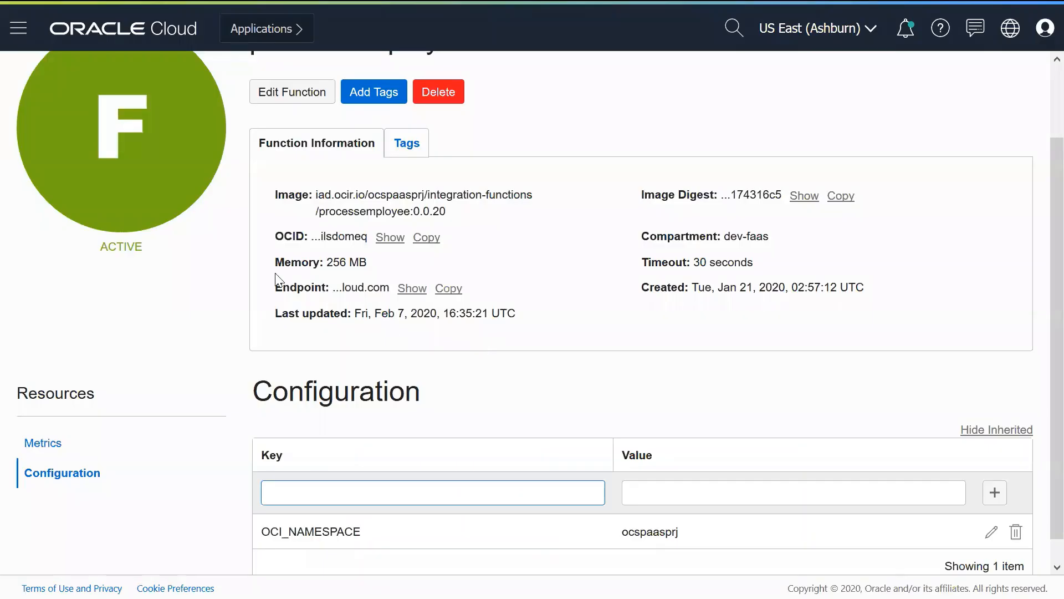
Step: Return to the integration-function application in Oracle Cloud and reveal the full invoke endpoint of processemployee
scroll(276, 280, "up", 3)
left_click(211, 75)
scroll(851, 449, "down", 2)
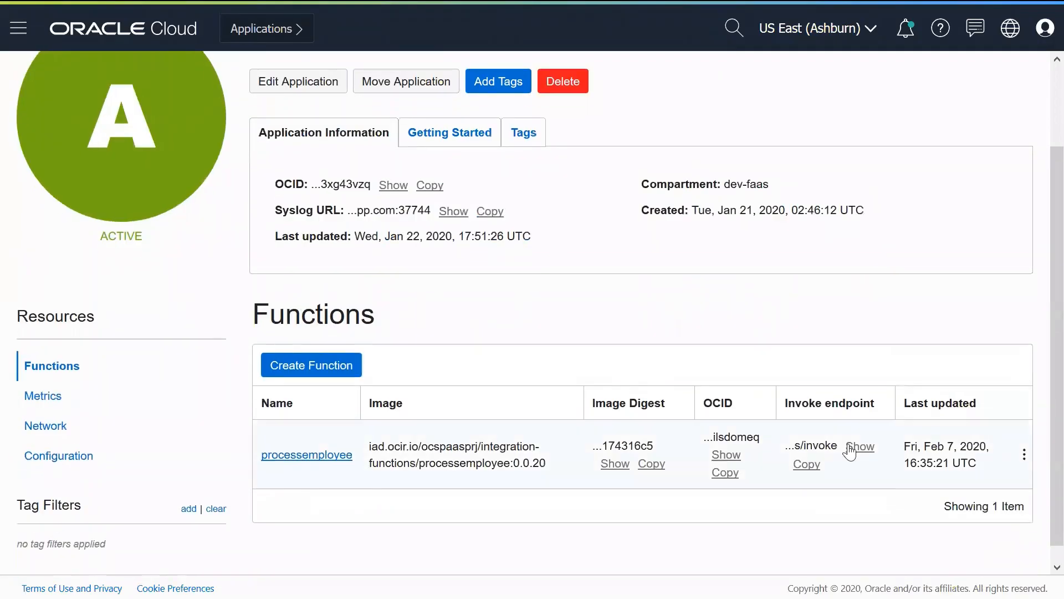
left_click(851, 449)
left_click_drag(844, 503, 826, 453)
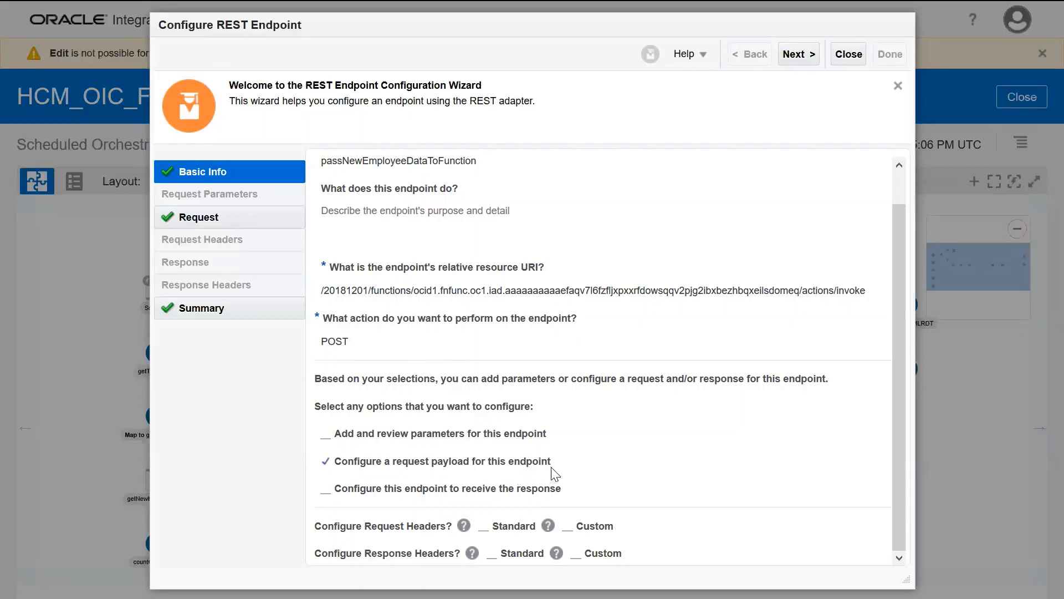
Step: Back in the REST endpoint configuration, examine the request's inline sample JSON payload and close the wizard
left_click(215, 222)
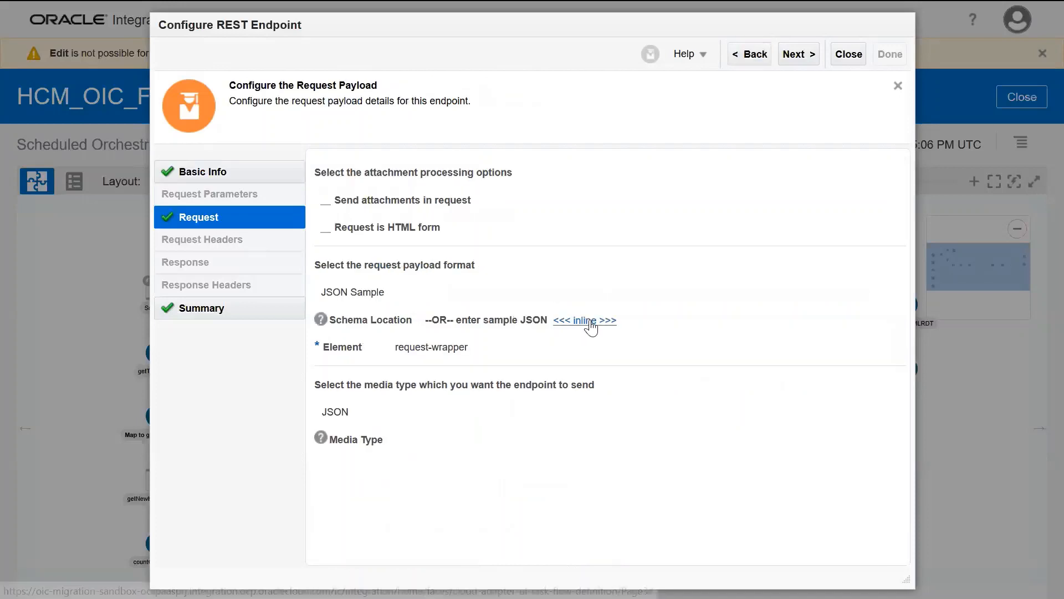
left_click(588, 325)
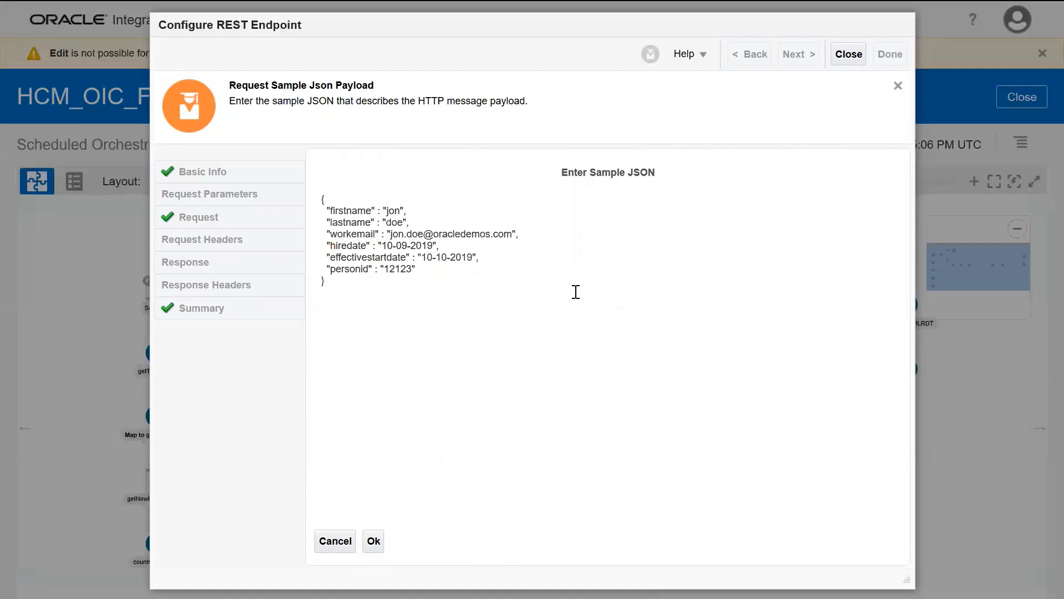
left_click_drag(448, 304, 328, 181)
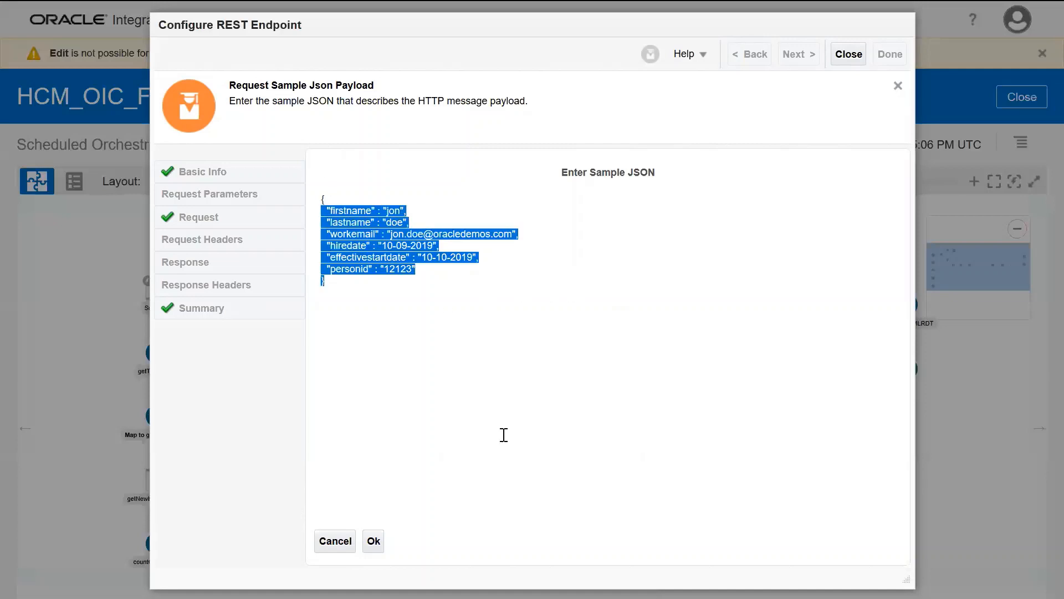
left_click(374, 541)
left_click(847, 55)
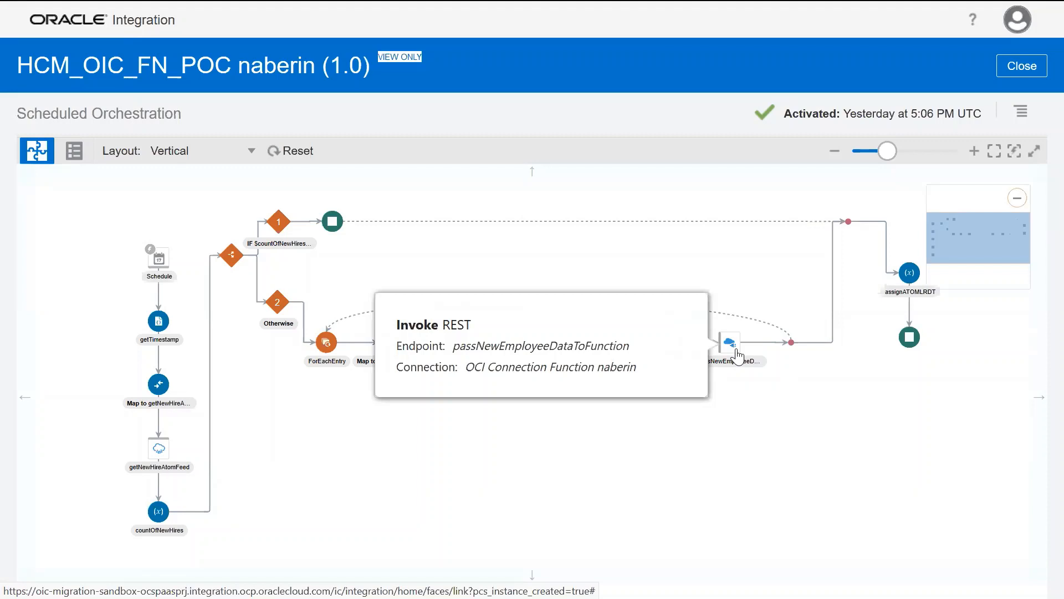
Step: Open the mapping to passNewEmployeeDataToFunction and inspect how the firstname target is mapped from its source
left_click(735, 354)
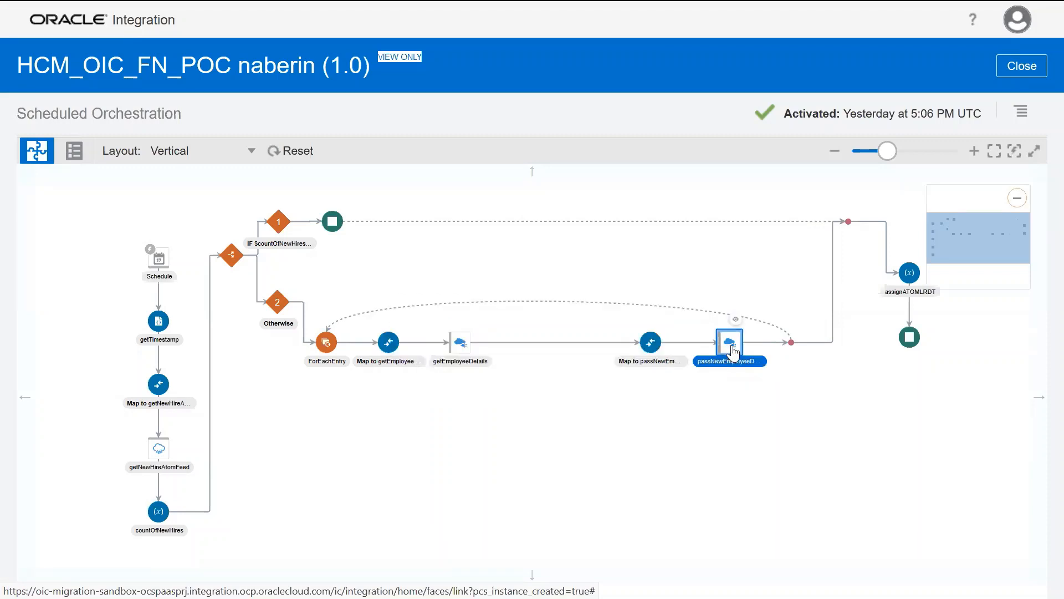
left_click(657, 356)
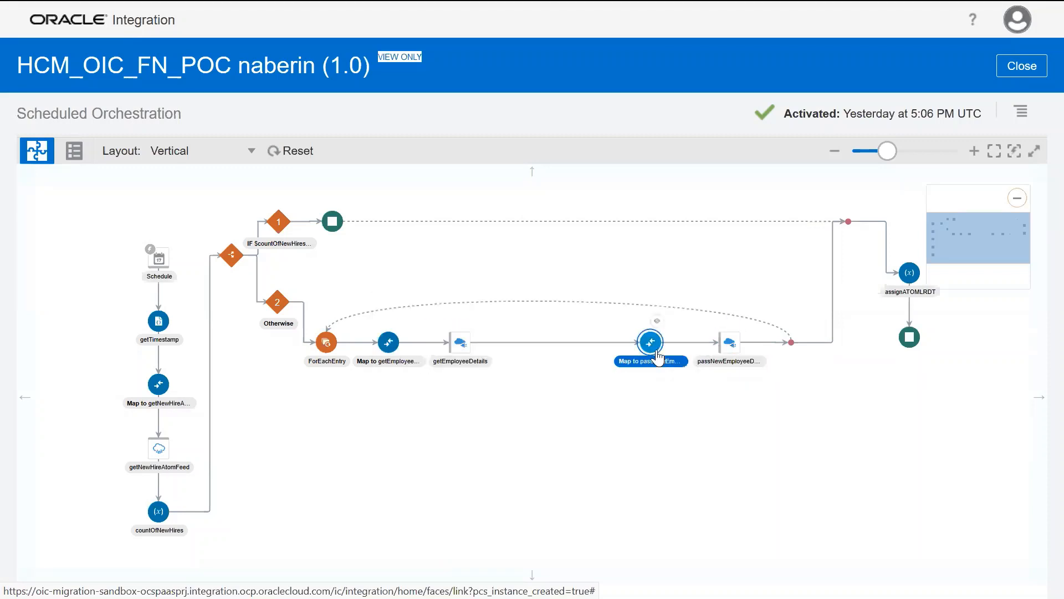
left_click(658, 322)
left_click(460, 270)
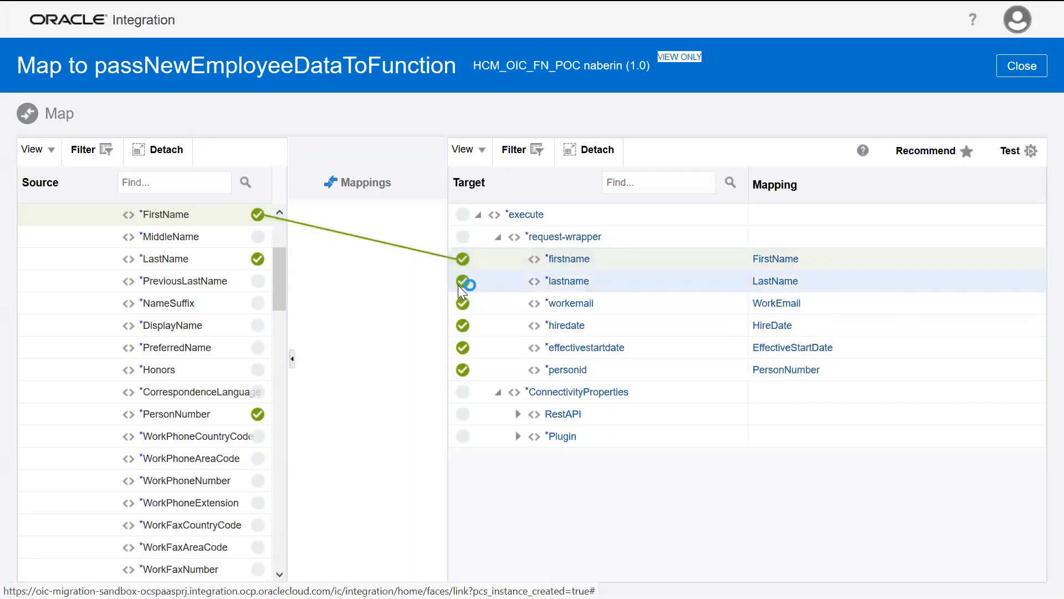
Step: Inspect how the lastname, workemail, effectivestartdate and personid targets are mapped from their source fields
left_click(461, 280)
left_click(461, 303)
left_click(462, 348)
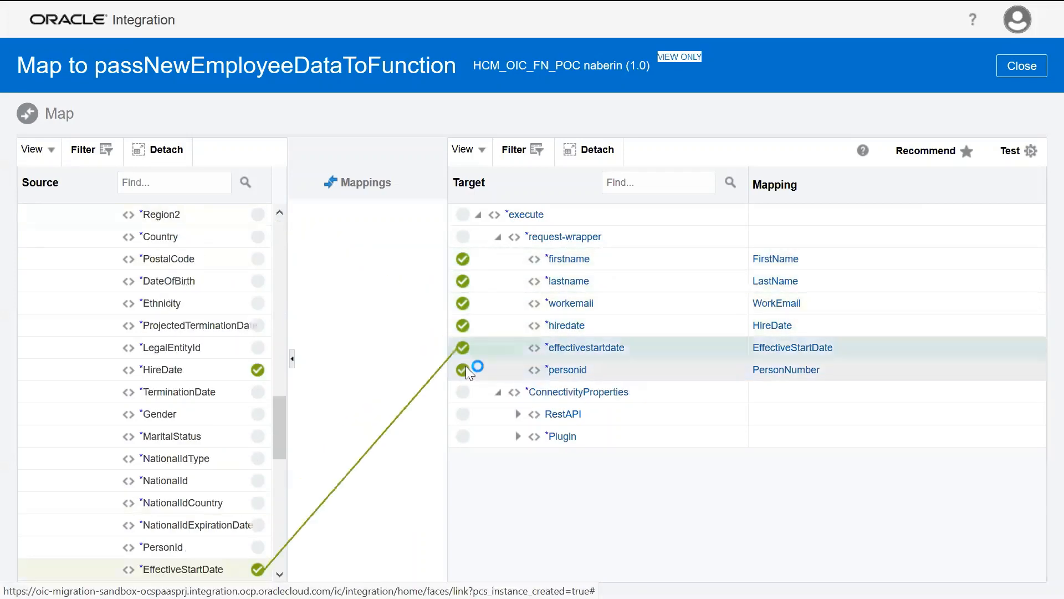
left_click(464, 369)
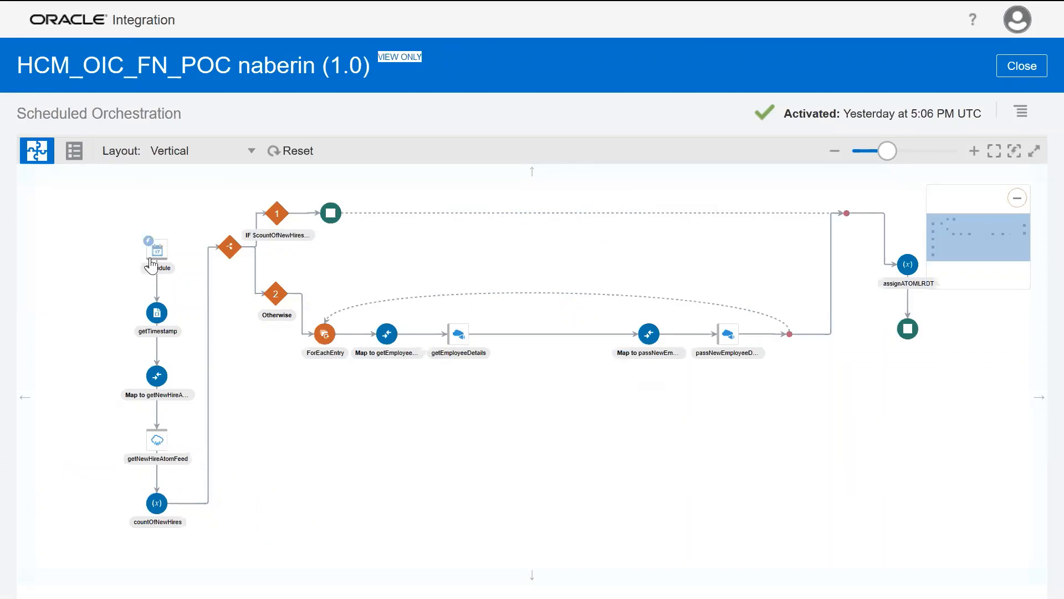
Step: Open the schedule definition from the flow's Schedule trigger and choose Days as the basic schedule's frequency
mouse_move(151, 263)
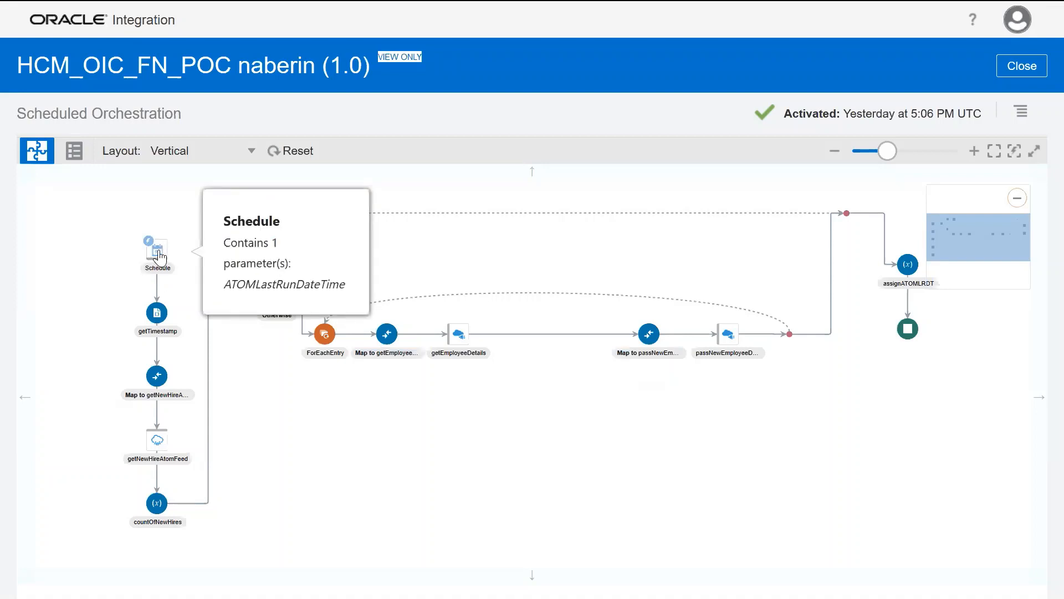
left_click(160, 252)
left_click(179, 231)
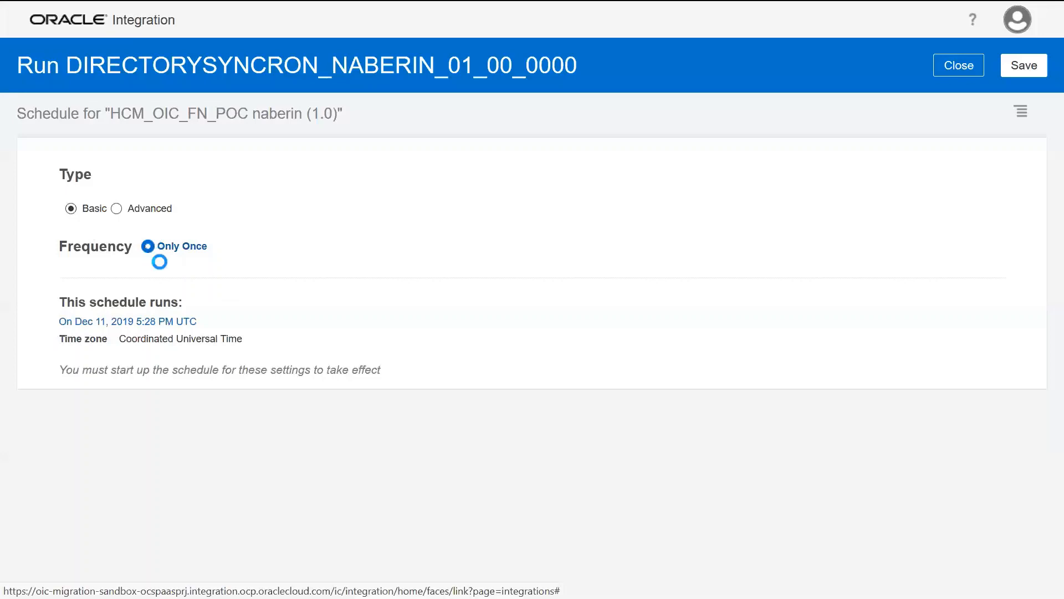
left_click(209, 251)
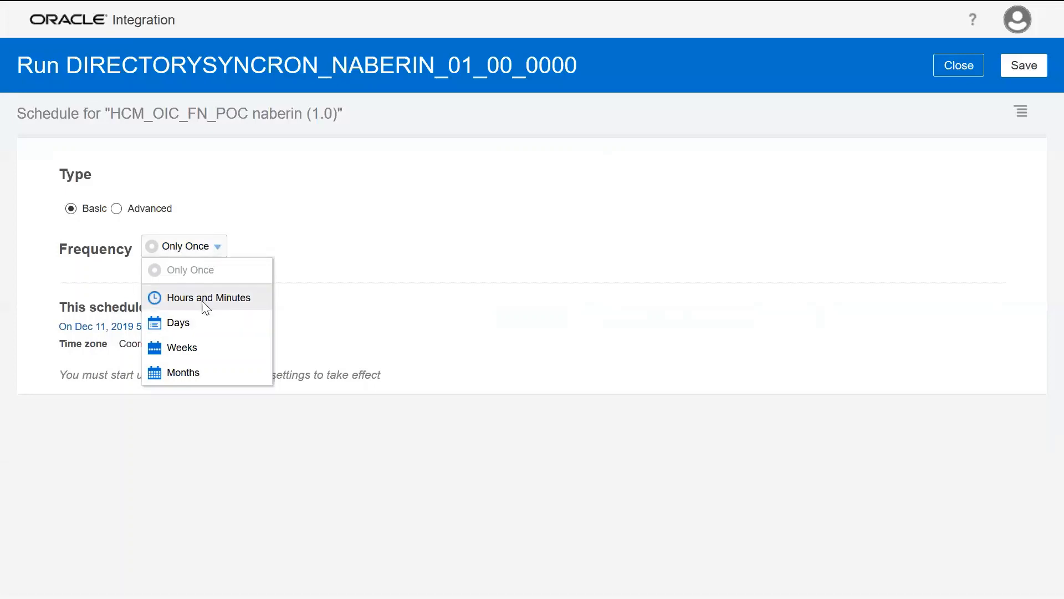
left_click(203, 320)
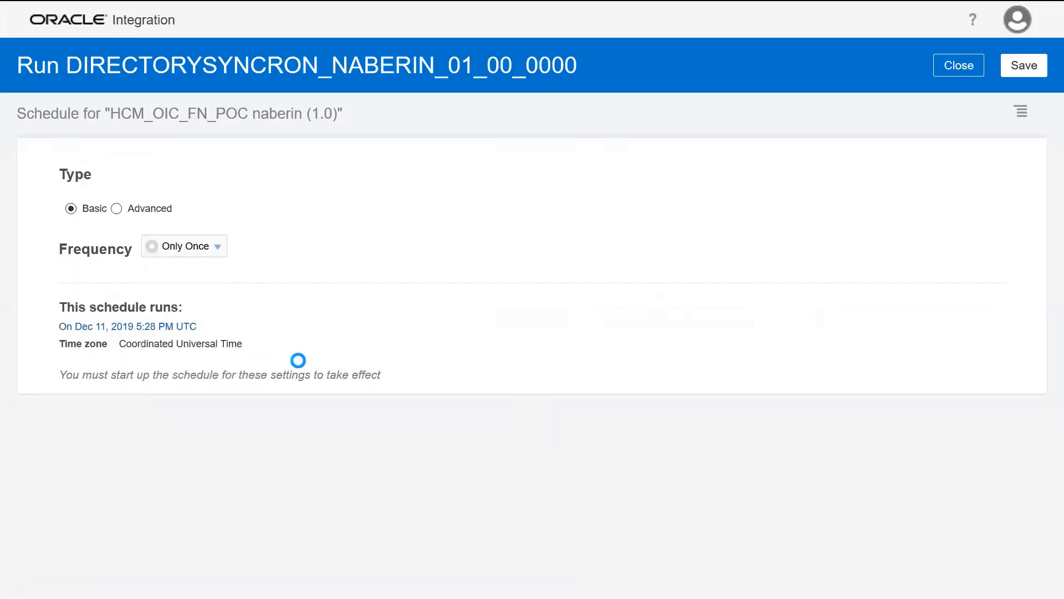